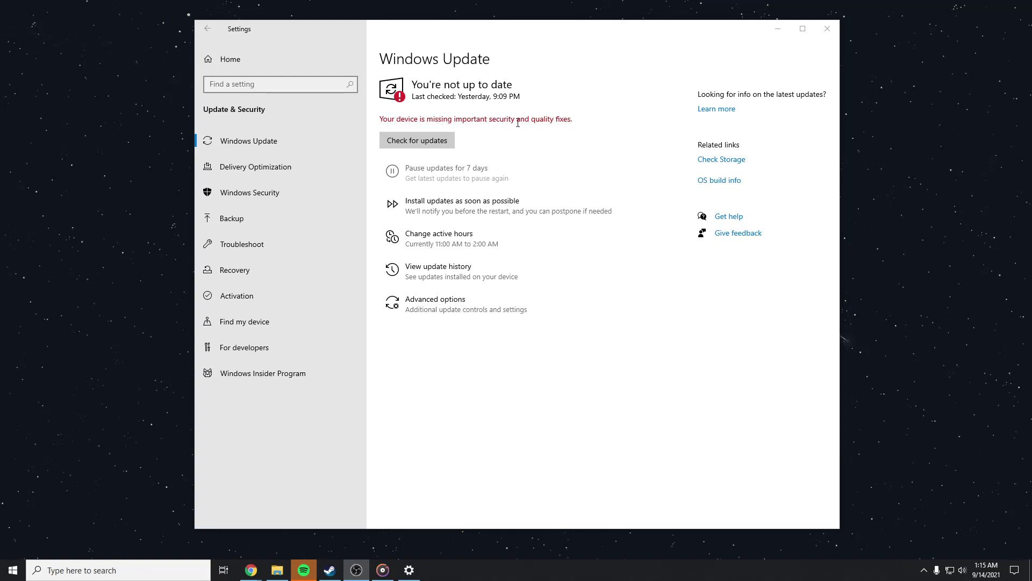
Step: Bring the Windows Update settings window into focus
click(543, 122)
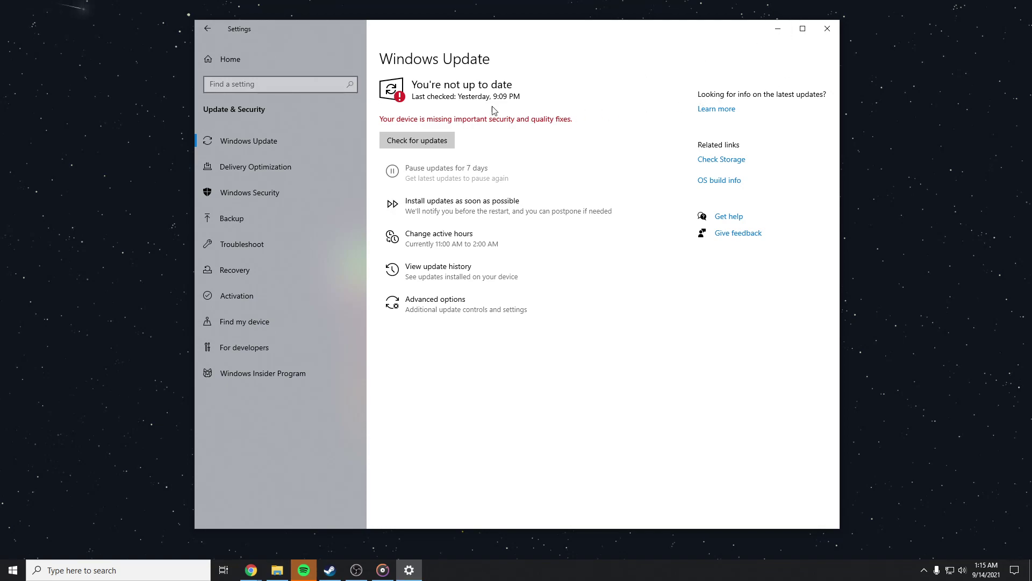
Step: Minimize Settings, reach Microsoft's Windows 10 download page and download the Media Creation Tool
click(783, 31)
mouse_move(251, 570)
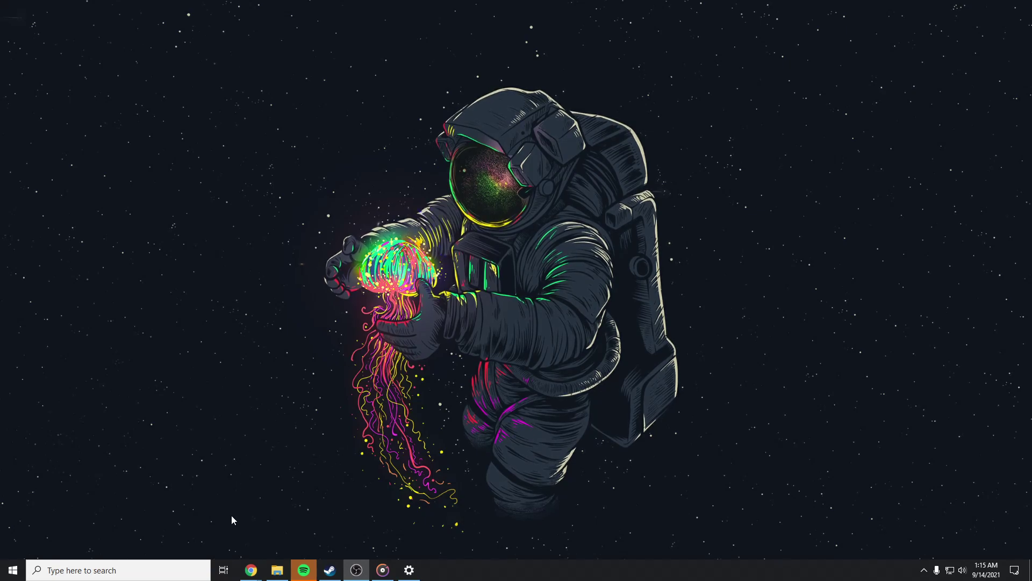
click(287, 523)
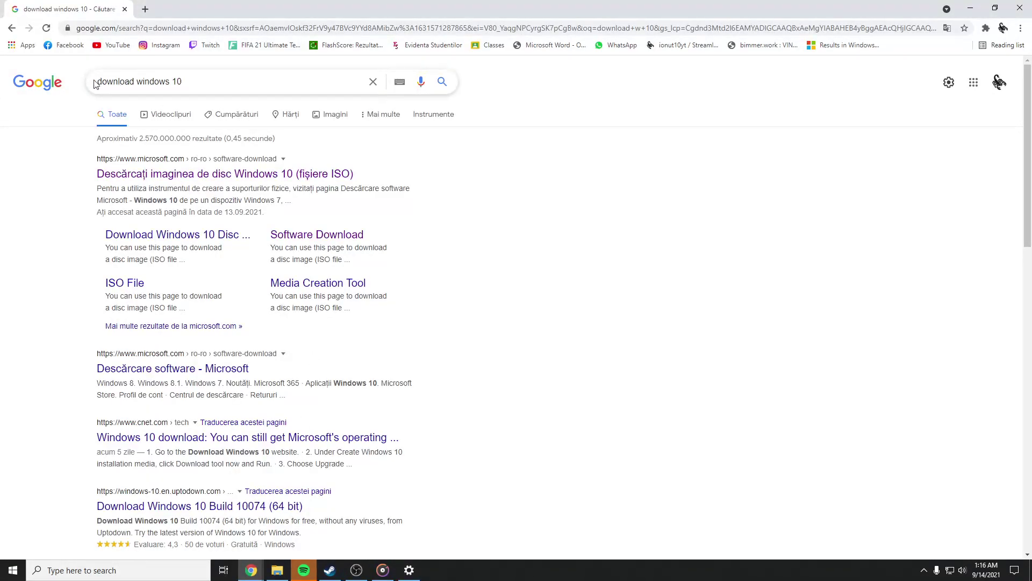
click(173, 175)
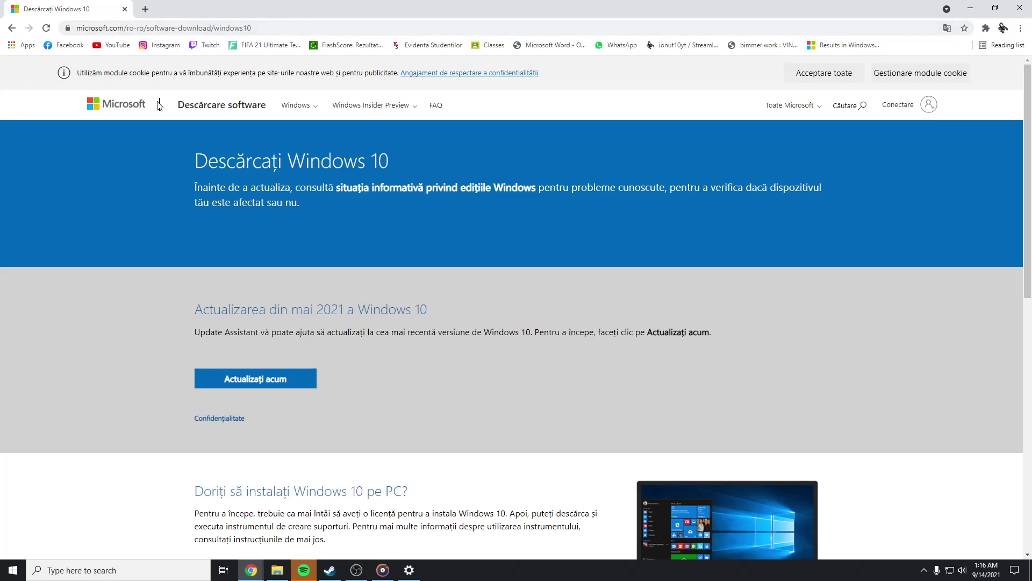
scroll(247, 239, down, 2)
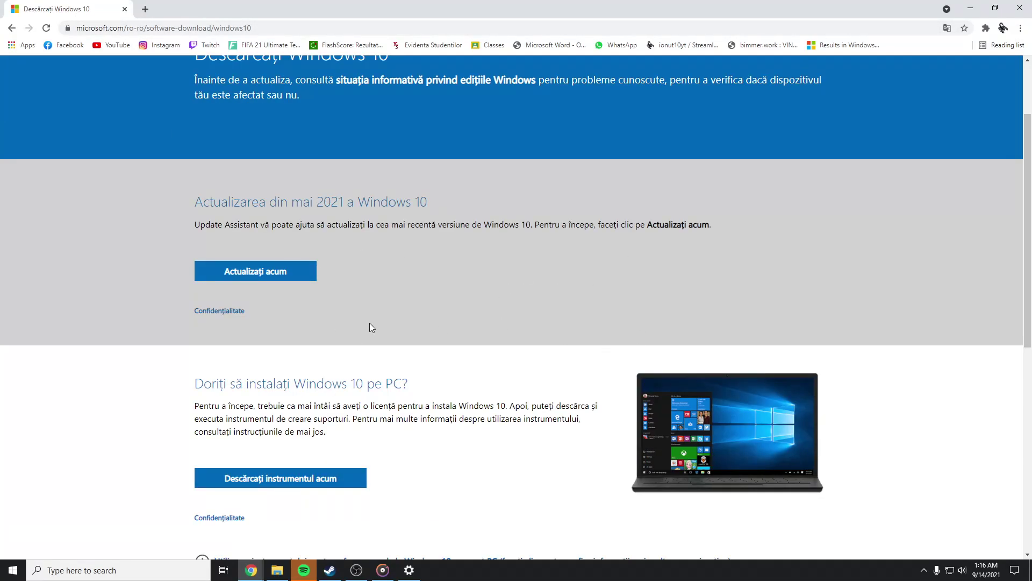
scroll(369, 322, down, 1)
drag(256, 330, 430, 332)
click(429, 333)
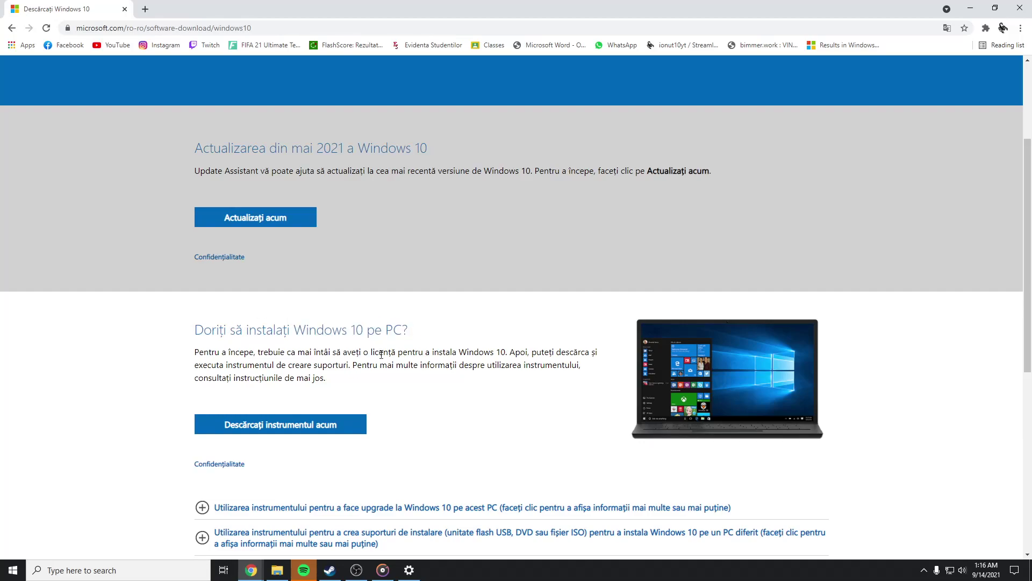
click(234, 426)
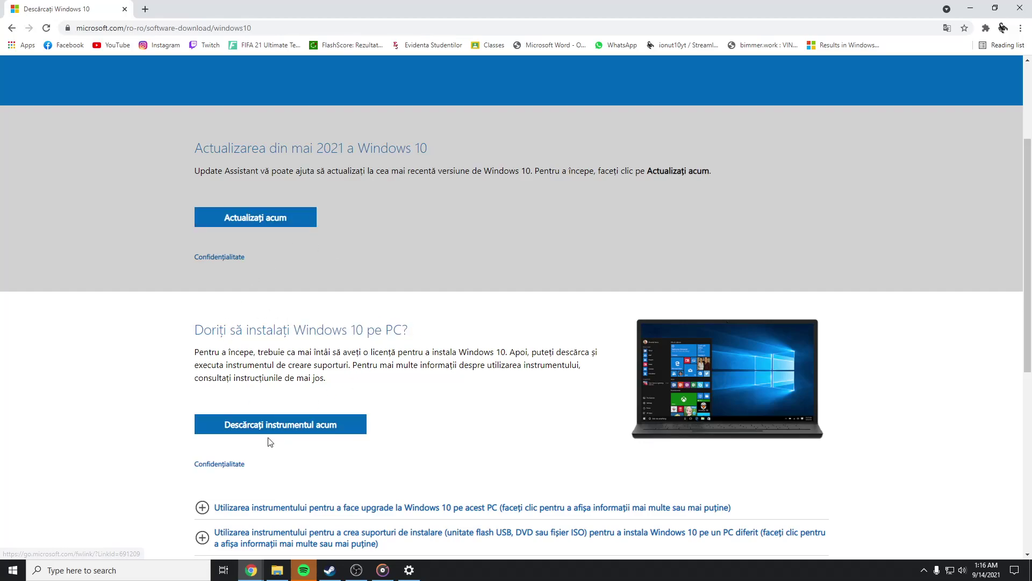
scroll(443, 316, down, 1)
scroll(443, 317, up, 3)
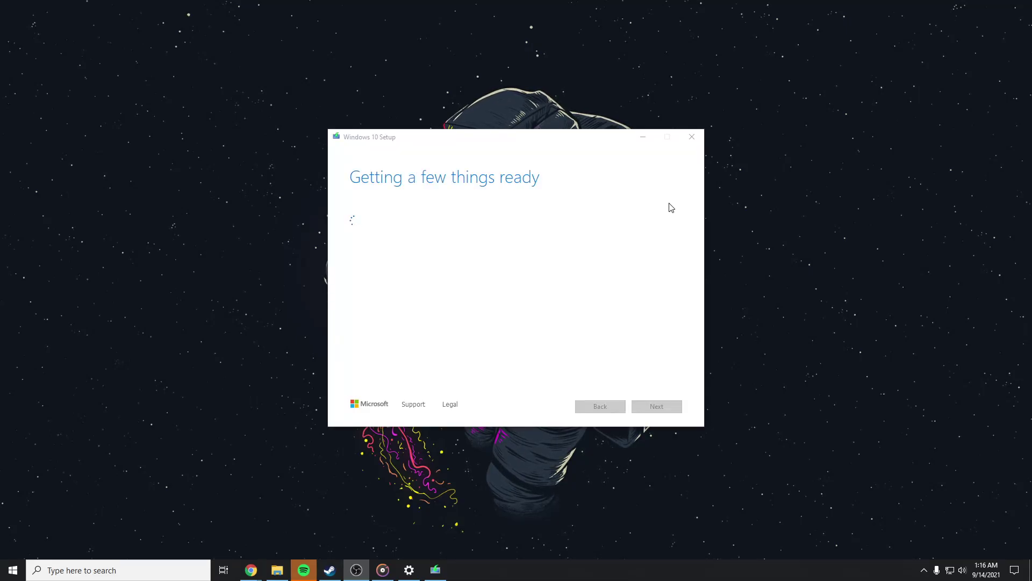
Step: Move the Windows 10 Setup window slightly while it gets ready
drag(451, 133, 472, 128)
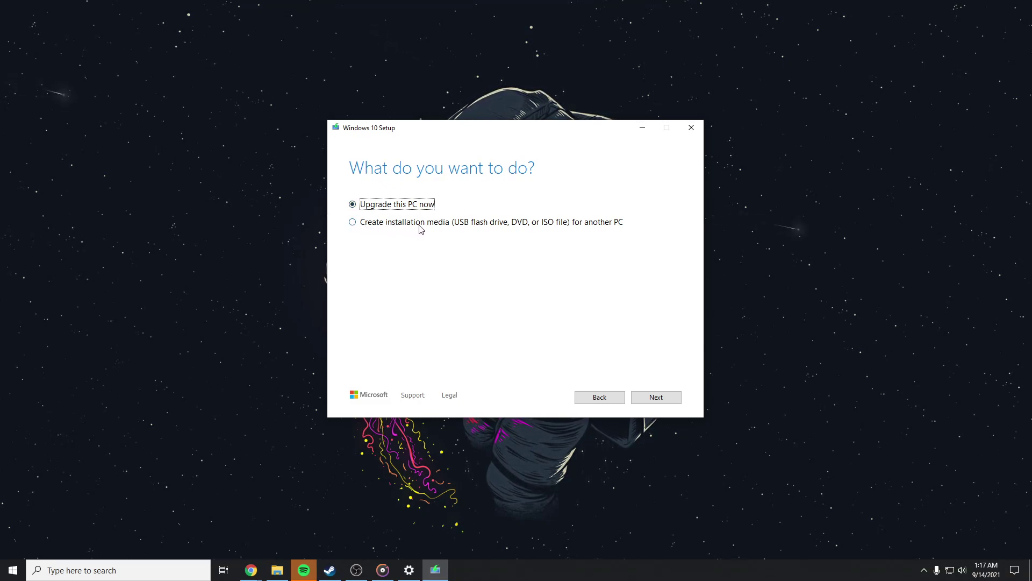
Step: Choose 'Create installation media' with recommended options and select ISO file as the media type
click(457, 227)
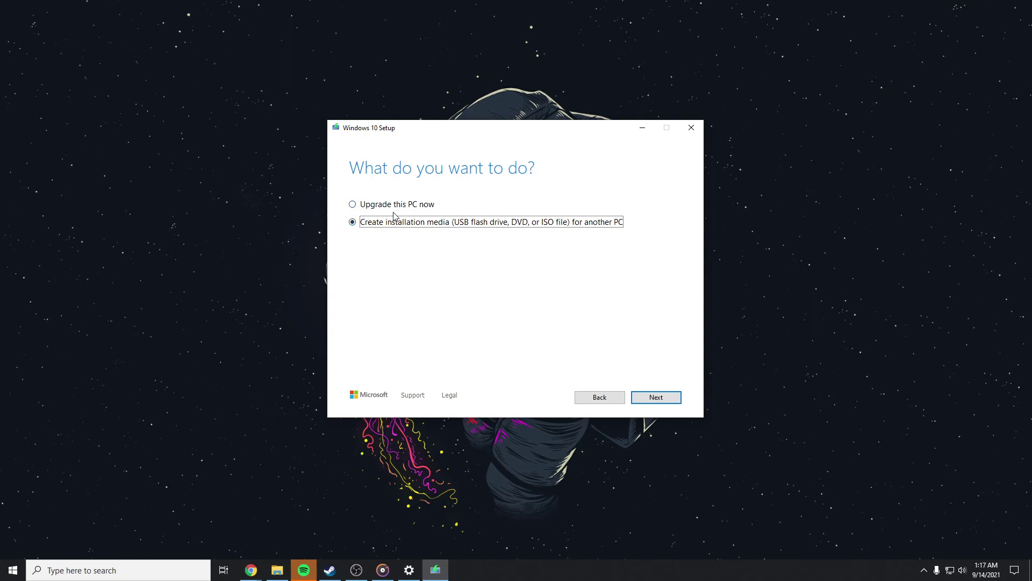
click(643, 397)
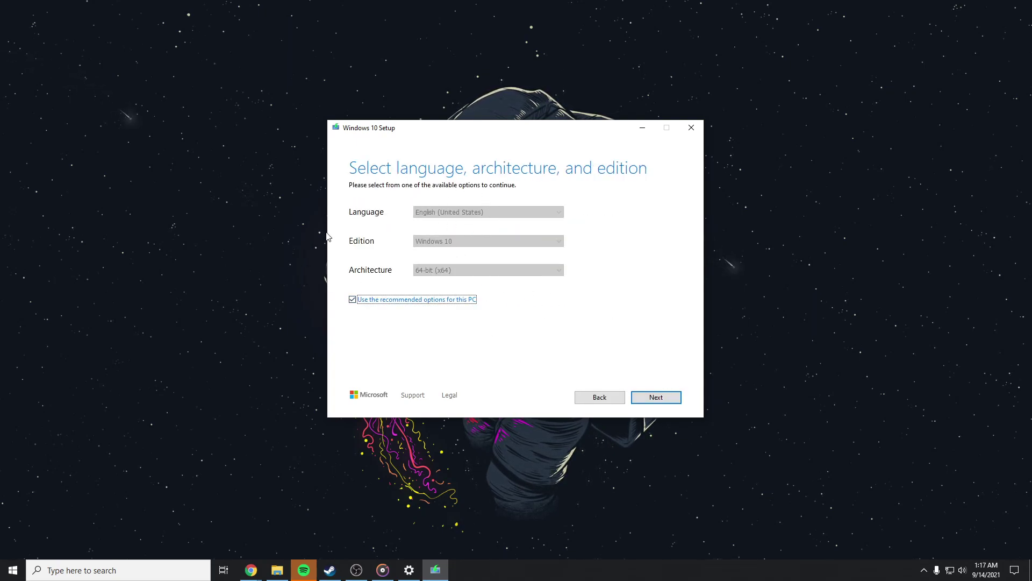
click(658, 397)
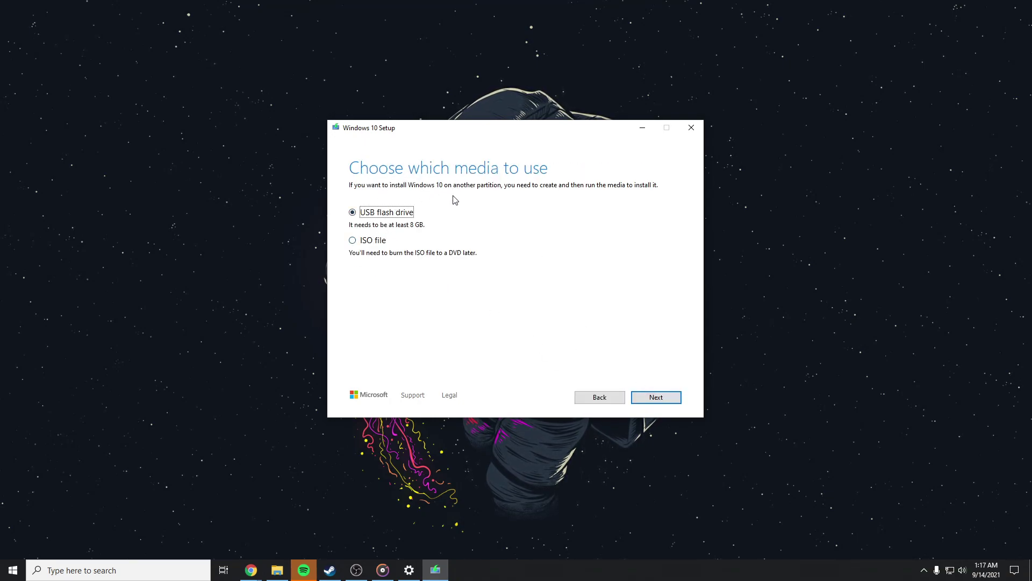
click(368, 241)
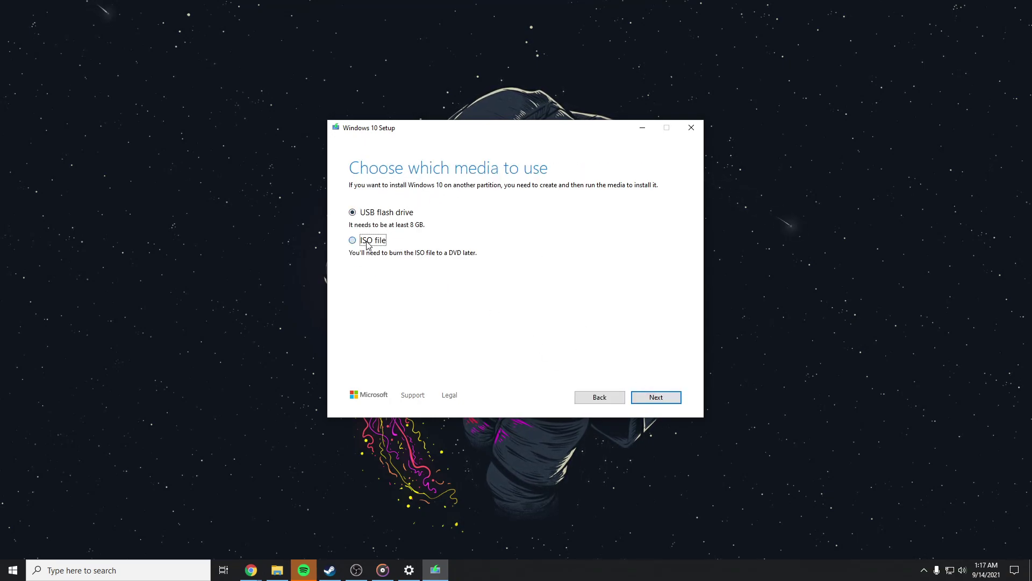
click(654, 397)
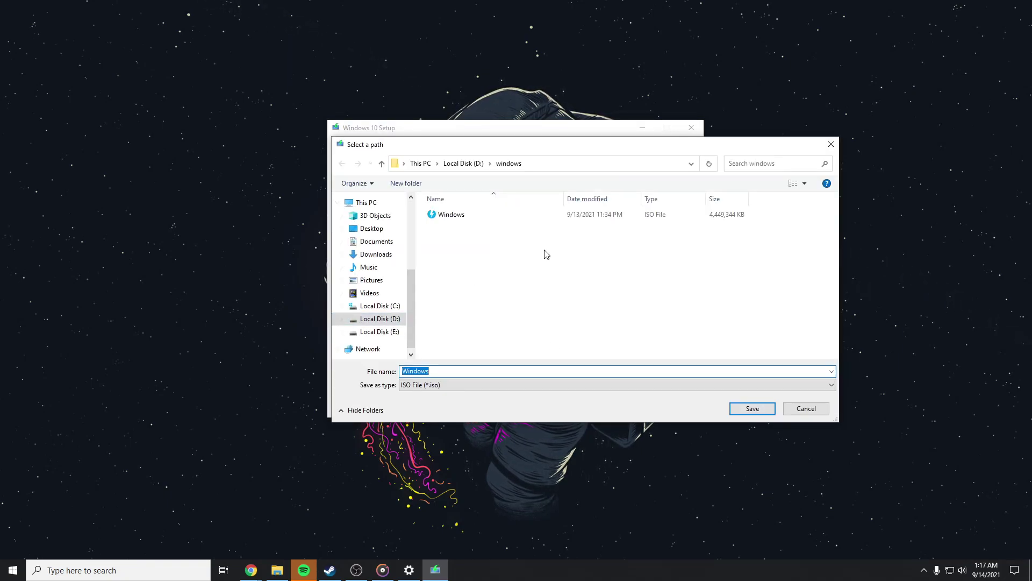
mouse_move(486, 144)
mouse_down()
mouse_move(577, 203)
mouse_move(461, 114)
mouse_up()
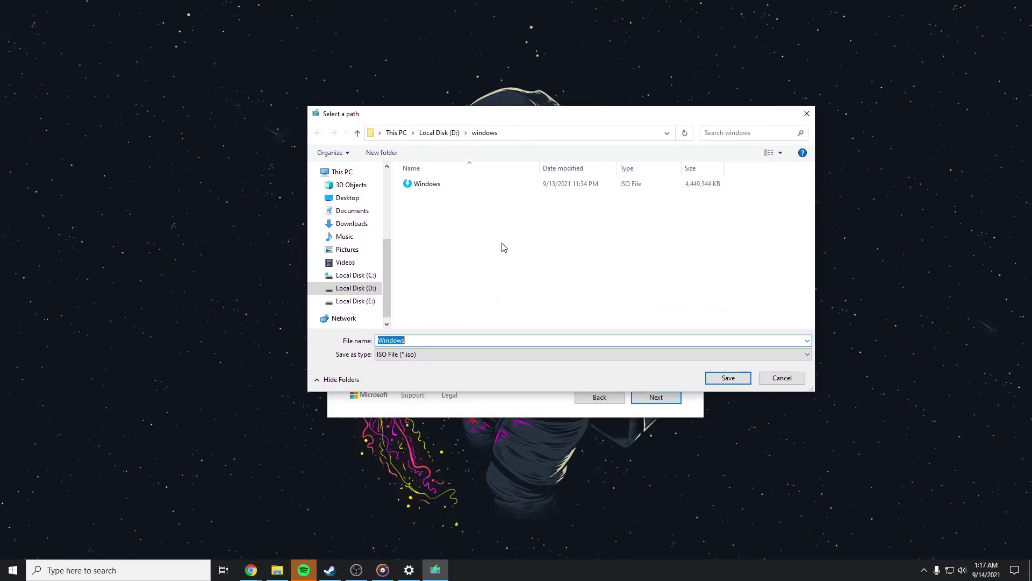
Step: Cancel the save prompt and mount the Windows ISO from D:\windows
click(780, 379)
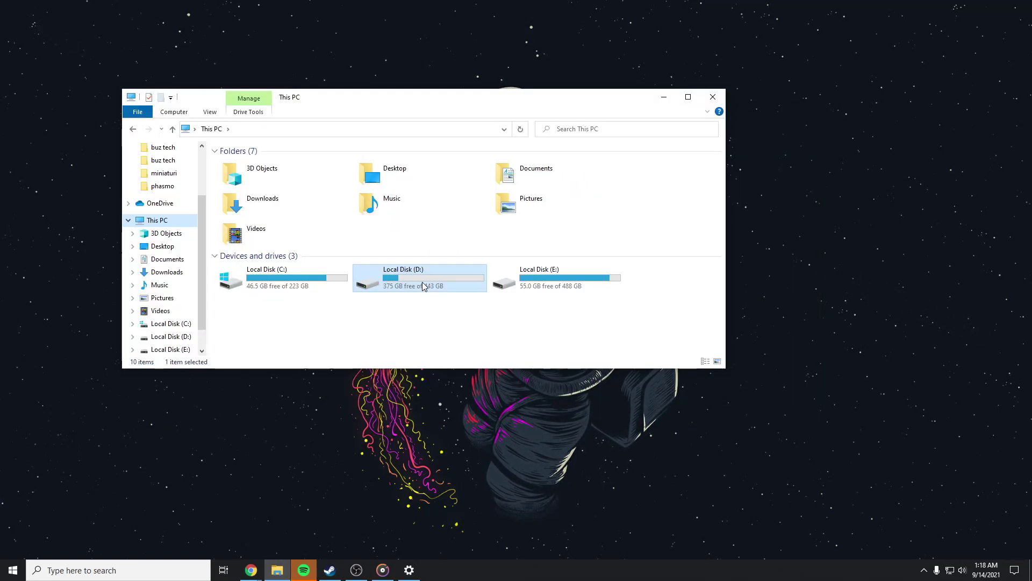
double_click(423, 287)
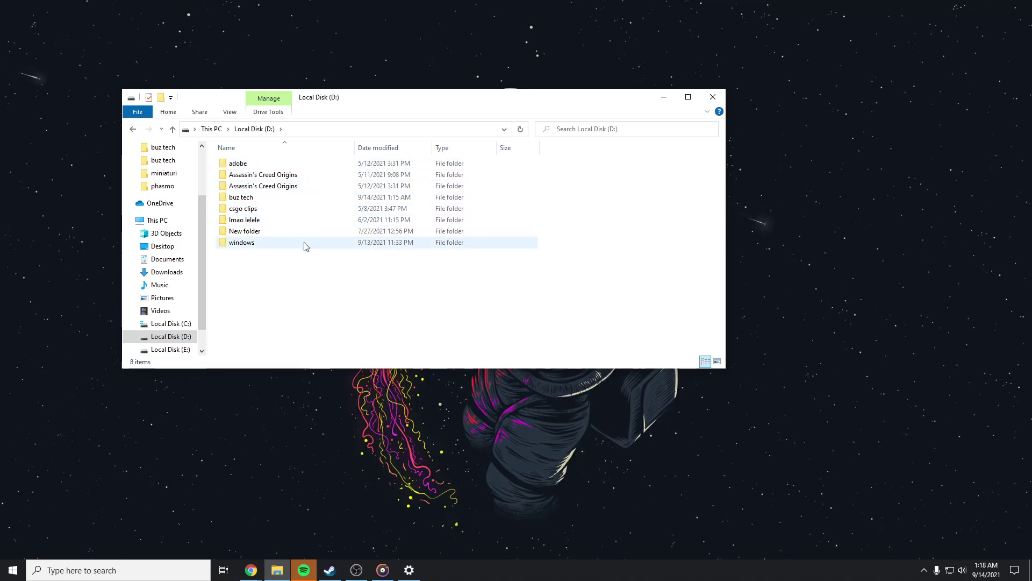
double_click(252, 244)
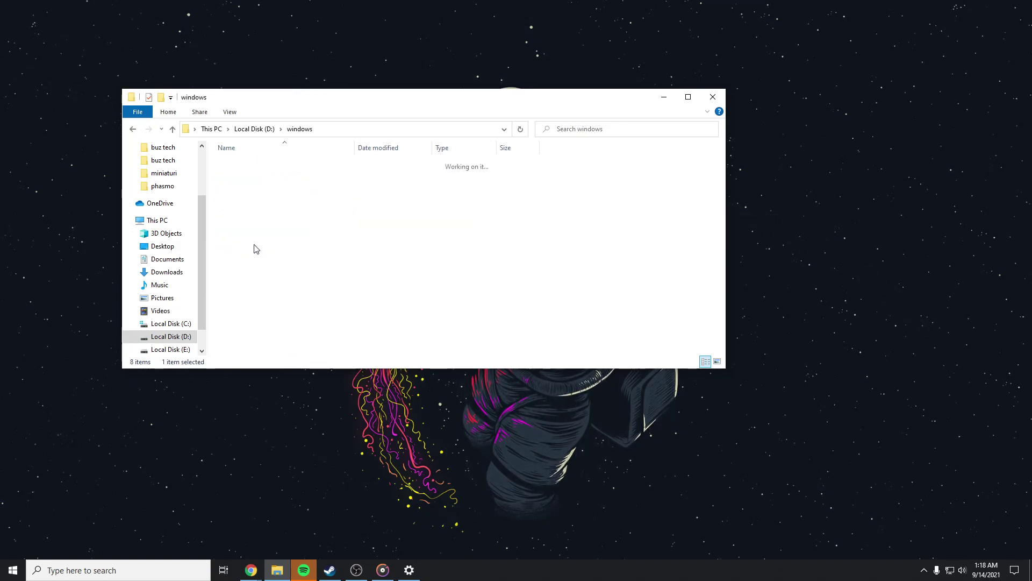
click(259, 167)
right_click(260, 171)
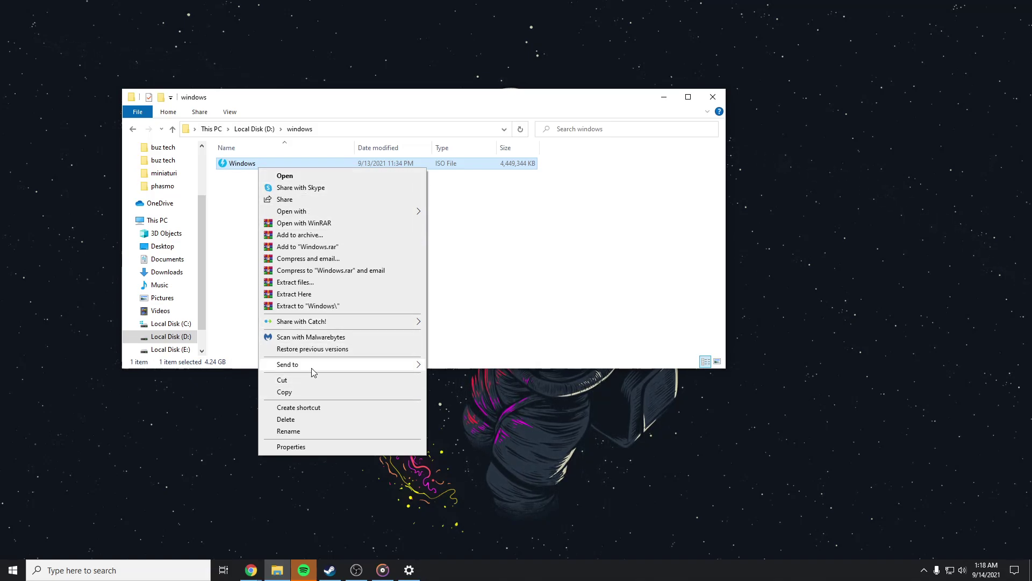
click(299, 176)
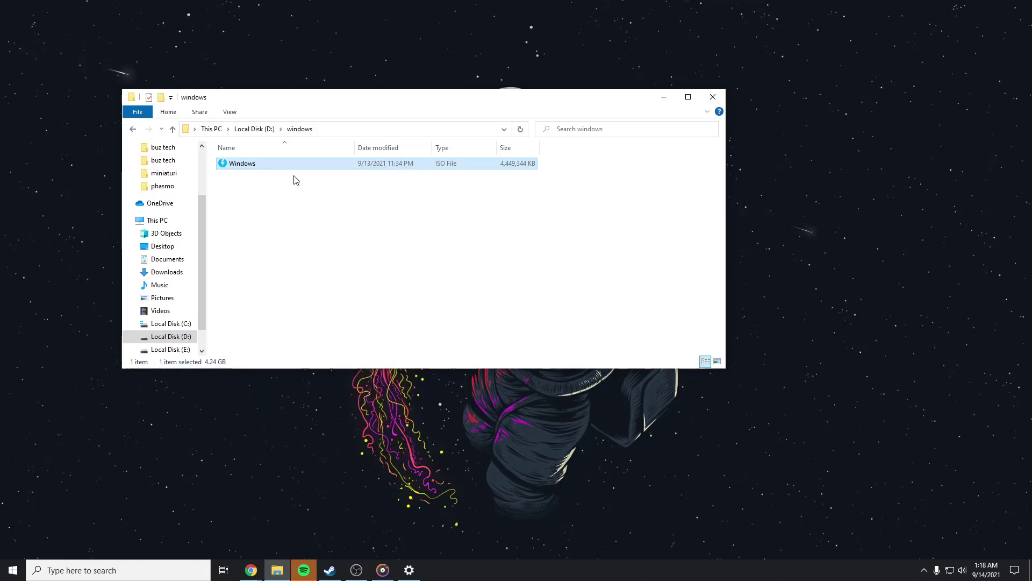
Step: Open the mounted ISO drive F: in a new window from This PC
click(156, 220)
right_click(304, 305)
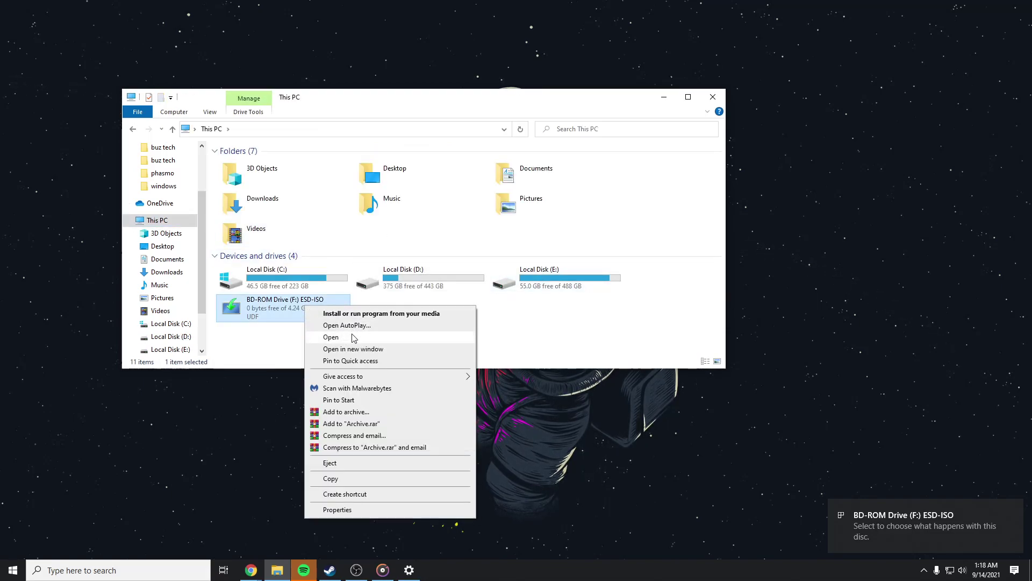
click(347, 349)
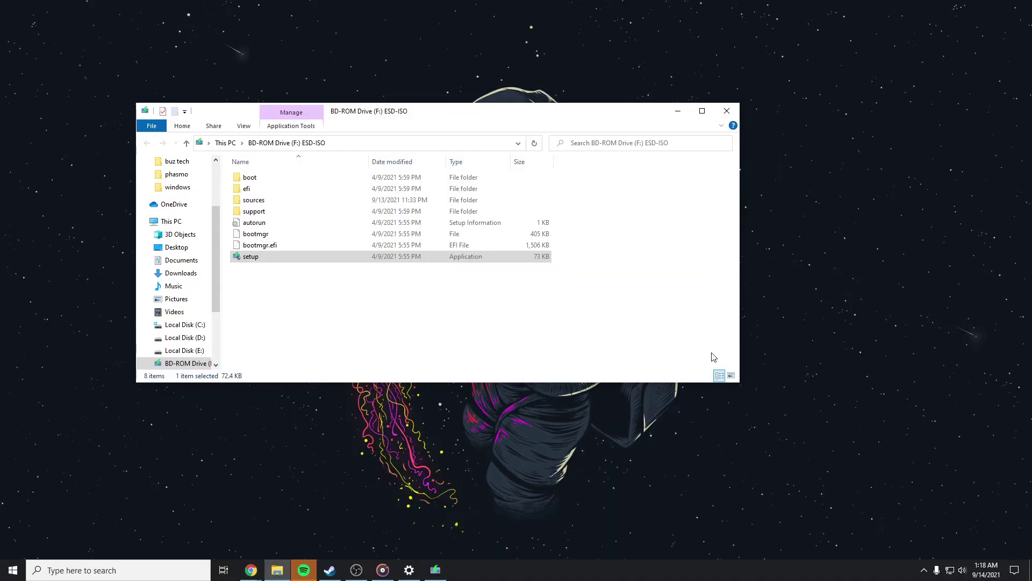
Step: Turn off the installation-feedback option and continue setup to the license terms
click(436, 569)
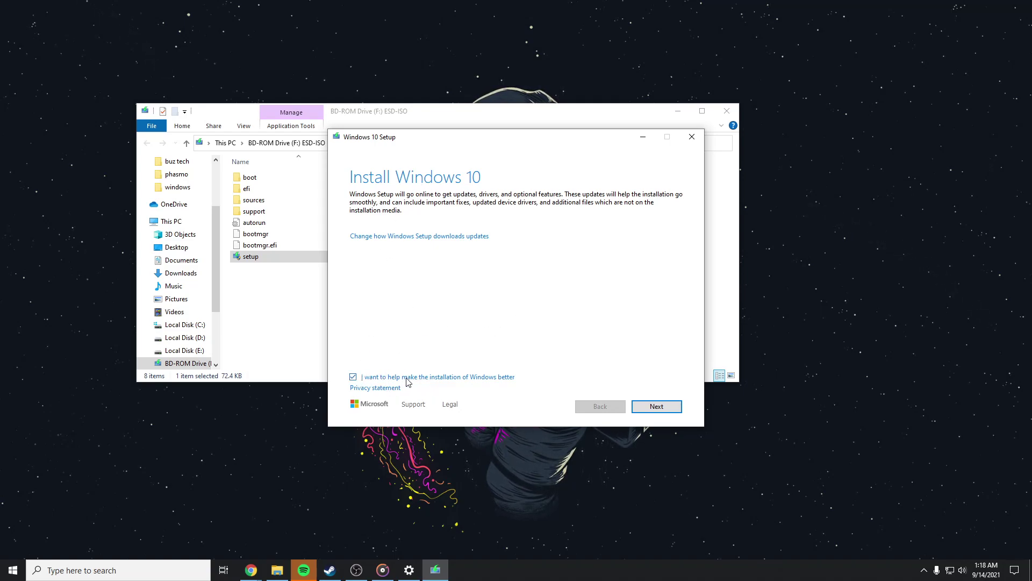
click(352, 377)
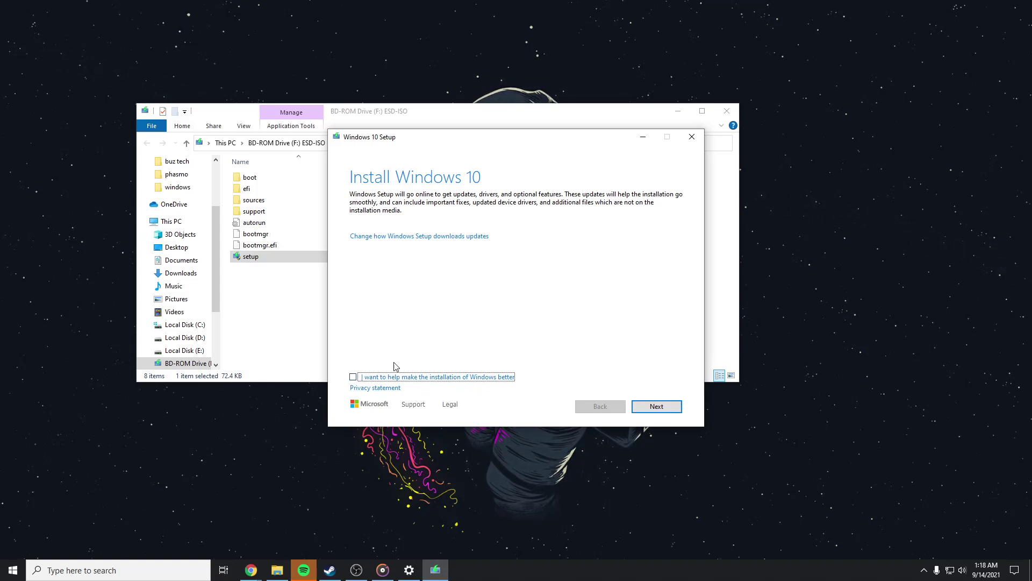
click(656, 406)
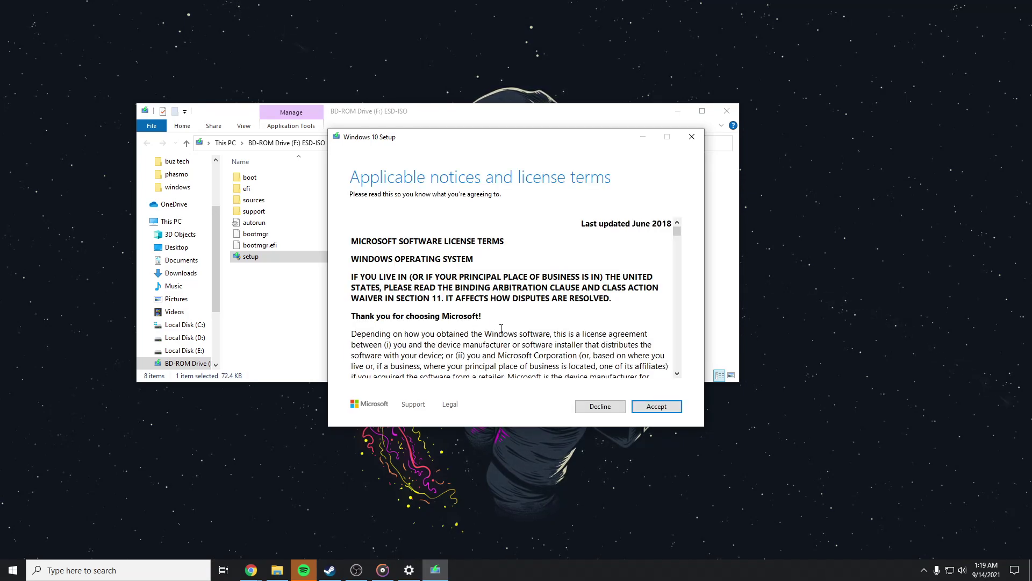
scroll(488, 328, down, 3)
scroll(487, 329, down, 4)
scroll(488, 328, down, 4)
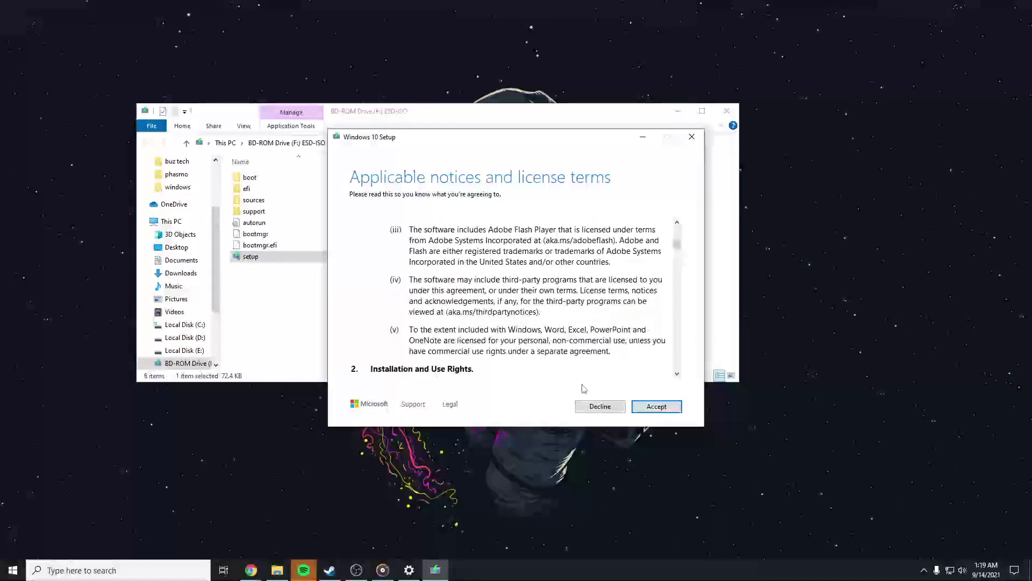
scroll(565, 371, down, 4)
Step: Accept the license terms to reach the Ready to install page
click(653, 412)
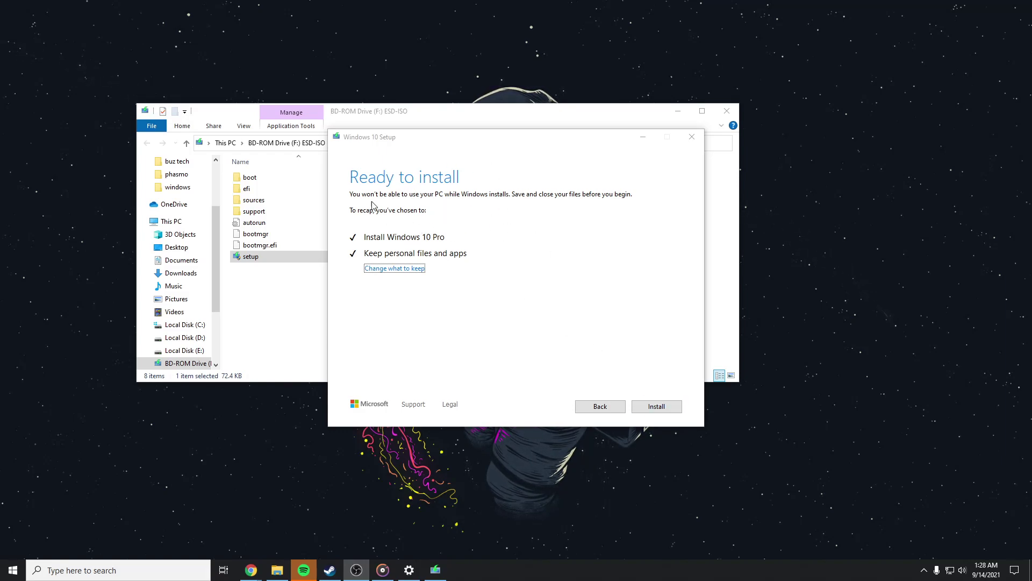
Step: Start installing Windows 10 Pro keeping personal files and apps
mouse_move(433, 139)
mouse_down()
mouse_move(395, 126)
mouse_move(423, 125)
mouse_up()
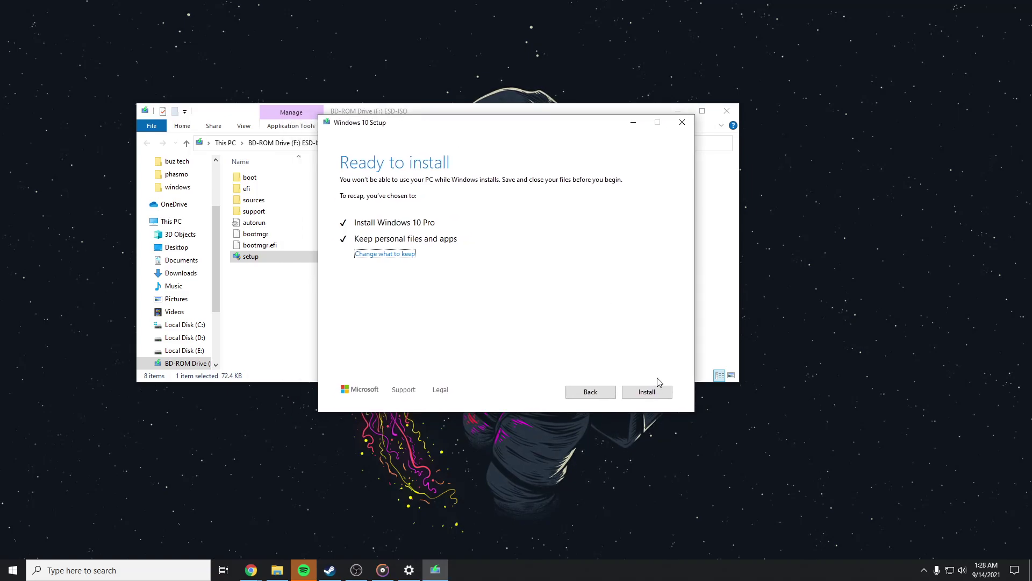
click(656, 392)
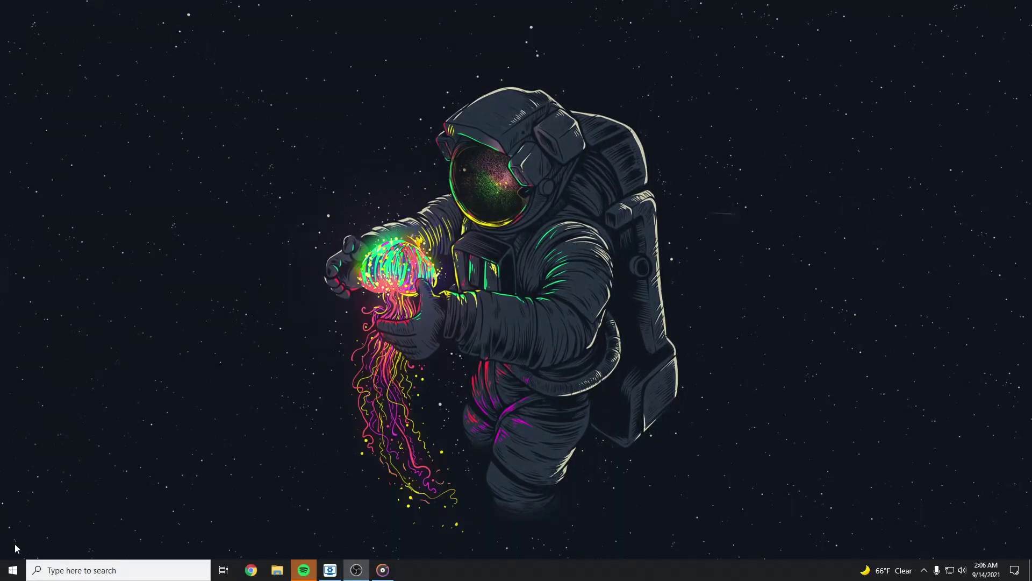
Step: Reach Update & Security in Settings to see Windows Update report up to date
click(12, 570)
click(13, 520)
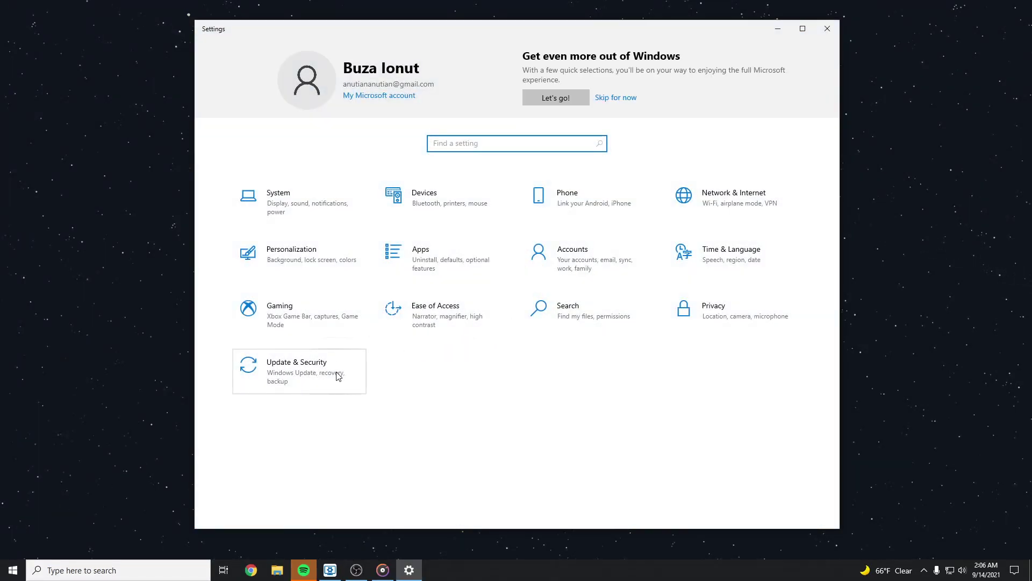
click(337, 373)
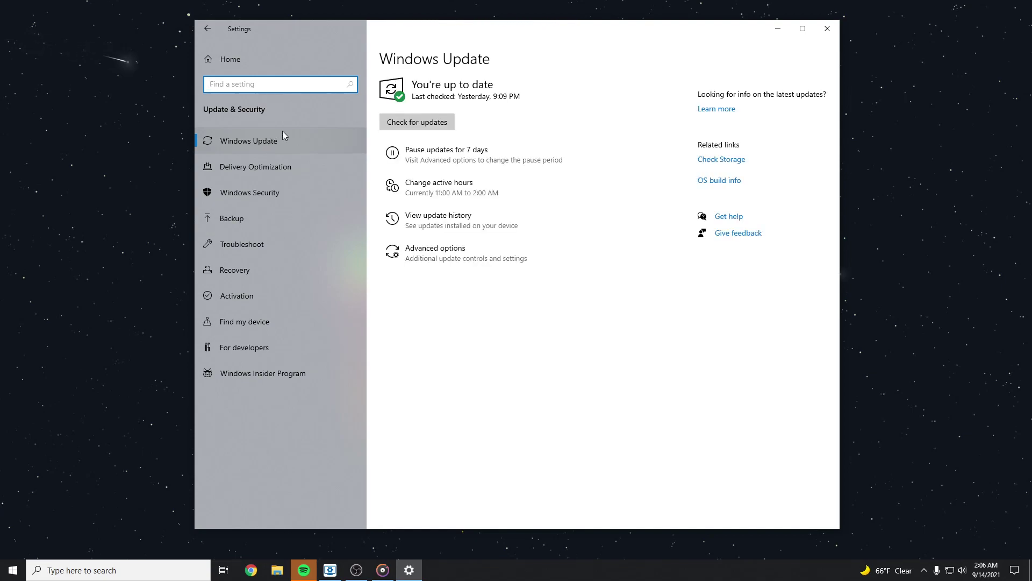